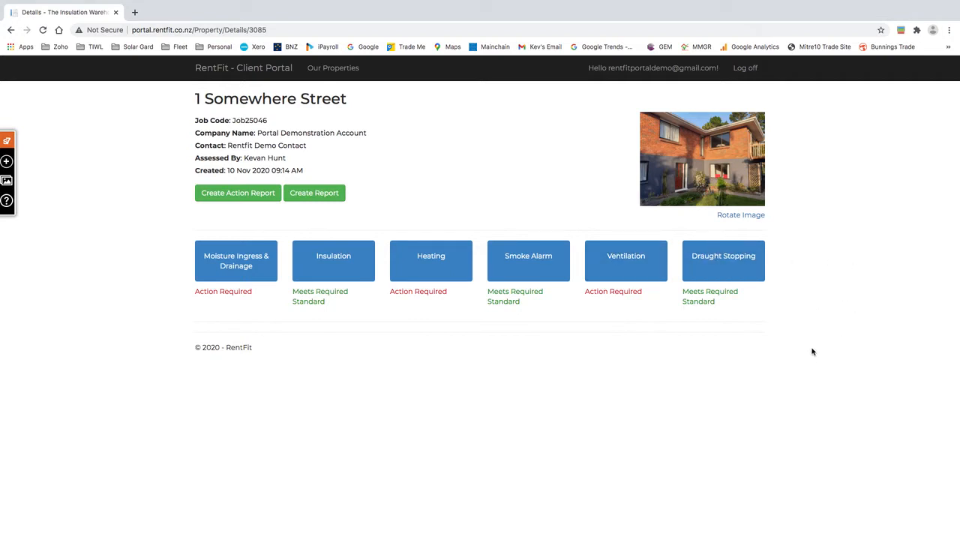
Step: Open the Ventilation tile on the 1 Somewhere Street property page
left_click(627, 258)
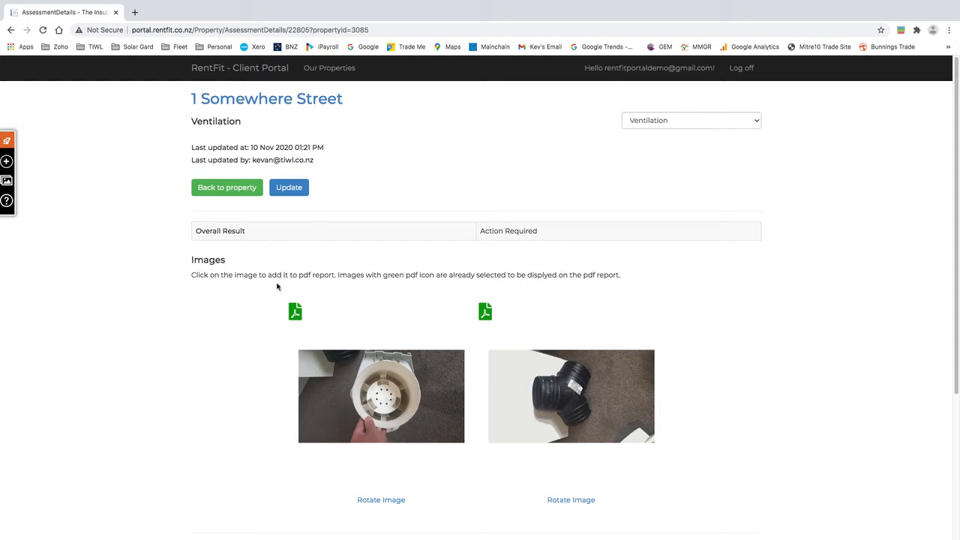
Step: Scroll down to the Rooms section listing the seven Ventilation rooms and their results
scroll(255, 330, "down", 3)
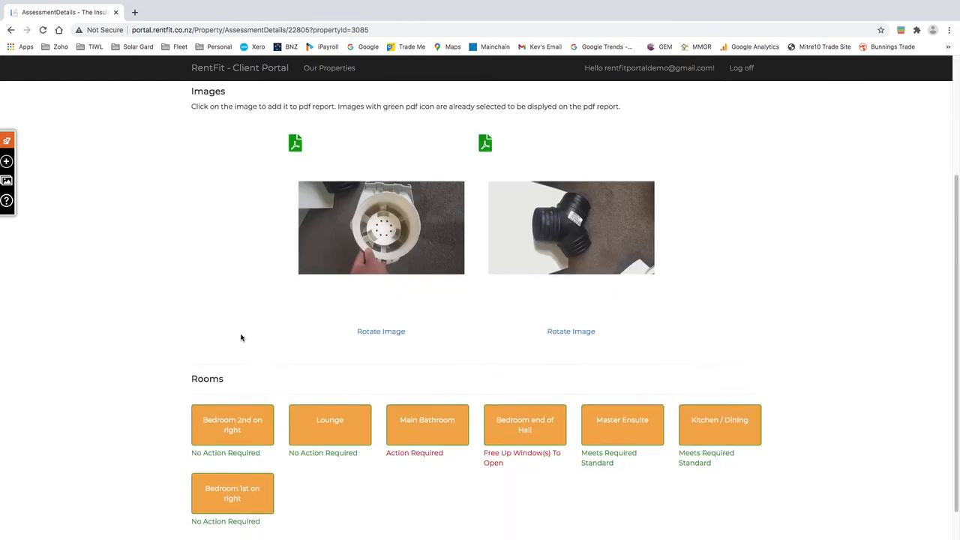
scroll(240, 337, "down", 1)
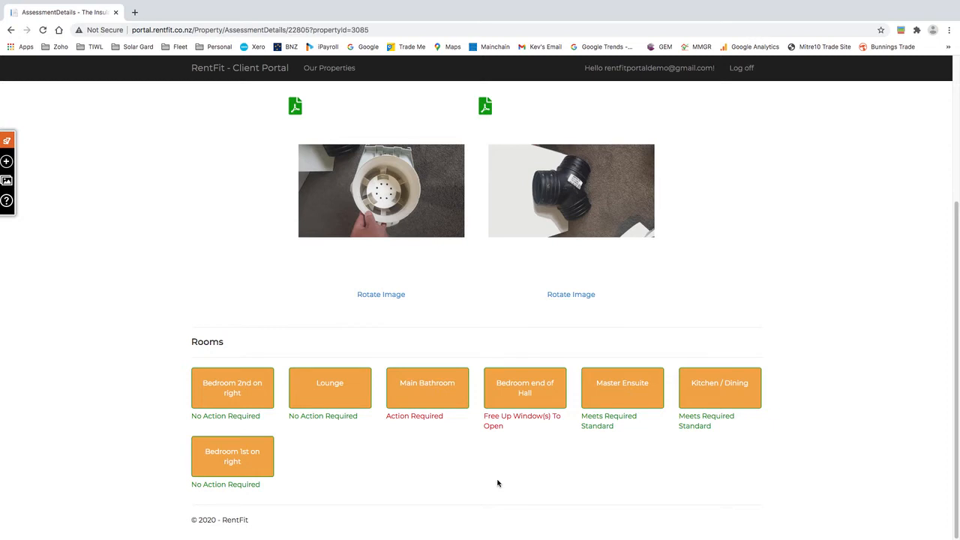
Step: Open the Main Bathroom room record and switch it to the Update edit form
left_click(429, 387)
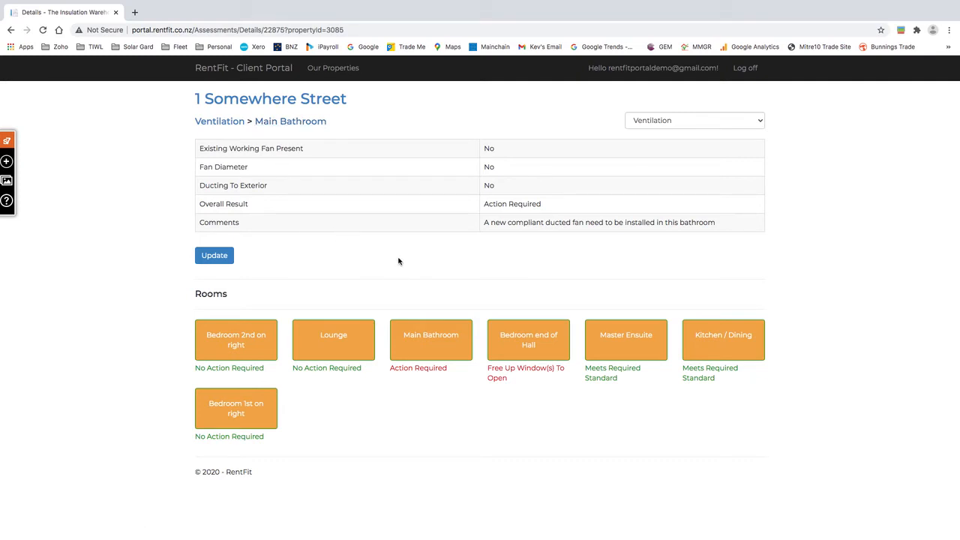
left_click(213, 256)
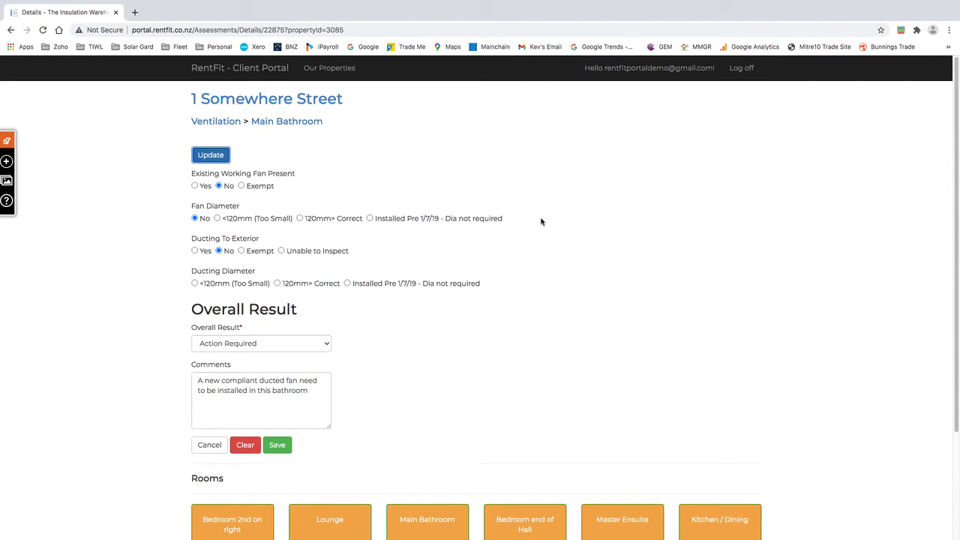
Step: Record a working 120mm fan ducted to the exterior, with overall result Meets Required Standard
left_click(194, 187)
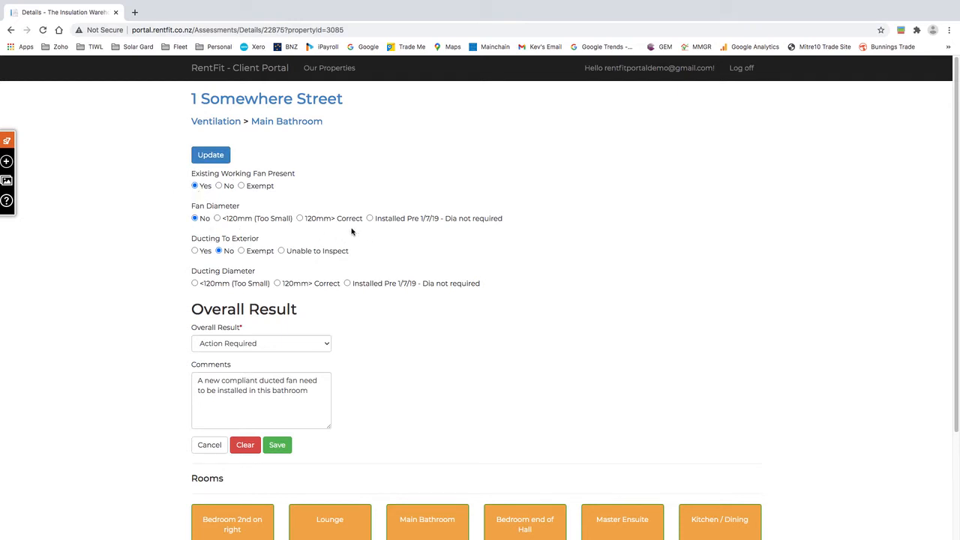
left_click(300, 218)
left_click(195, 251)
left_click(326, 345)
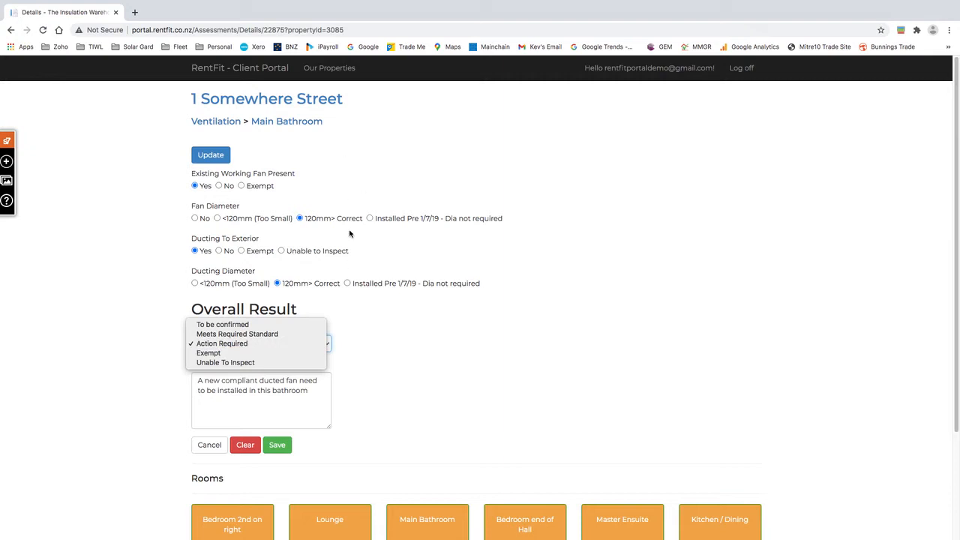
left_click(240, 333)
left_click(314, 392)
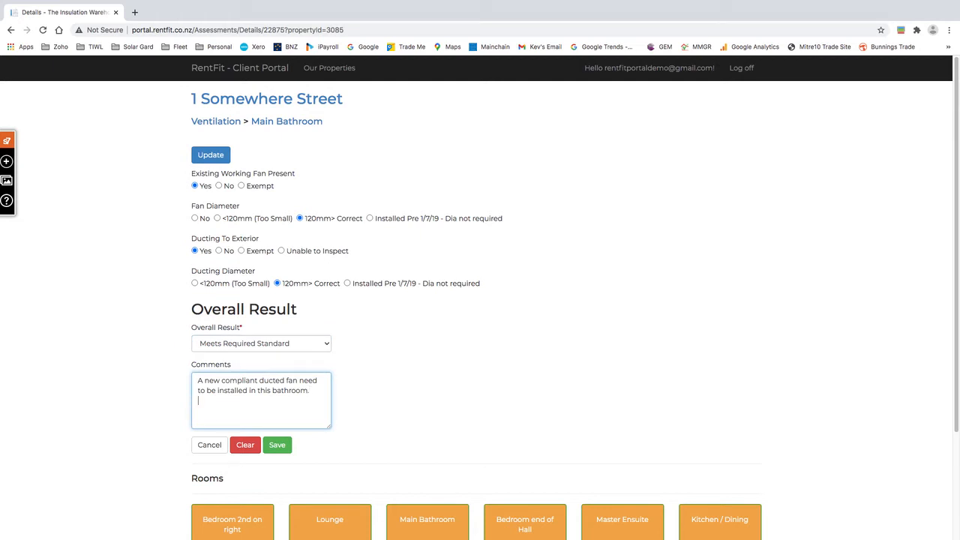
Step: Add a dated comment that ABC Contracting installed a new fan (INV4521 13/11), then save
type("ting ")
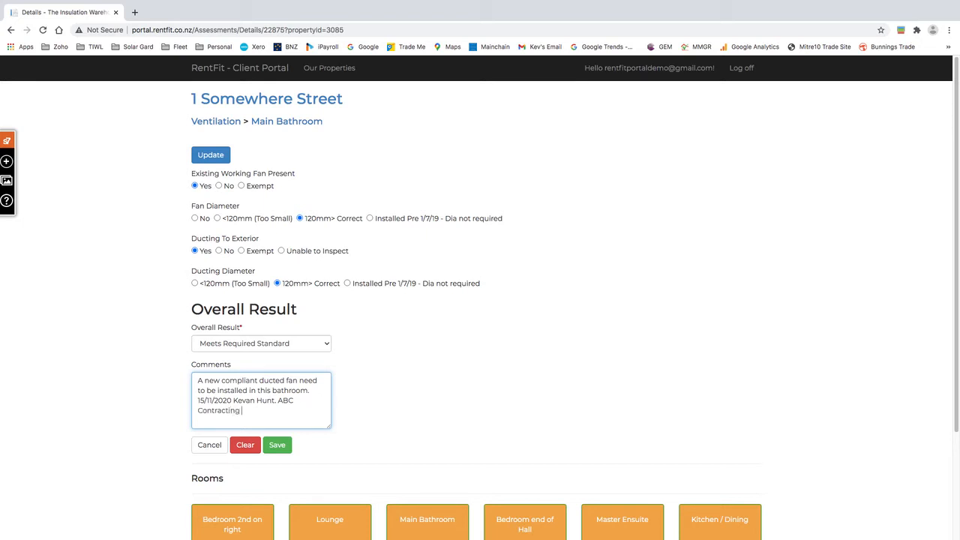
type("installed new fan. INV4521 13/11/2020.")
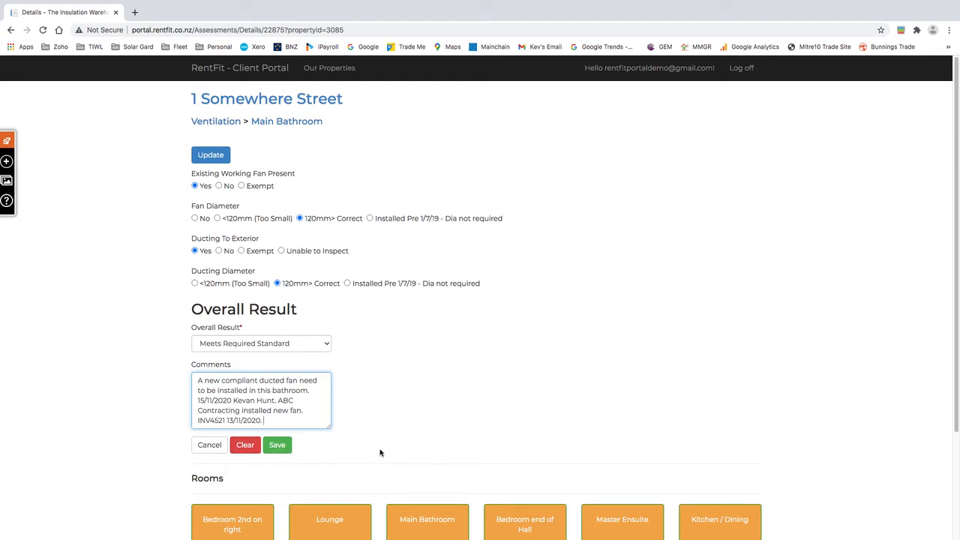
left_click(277, 447)
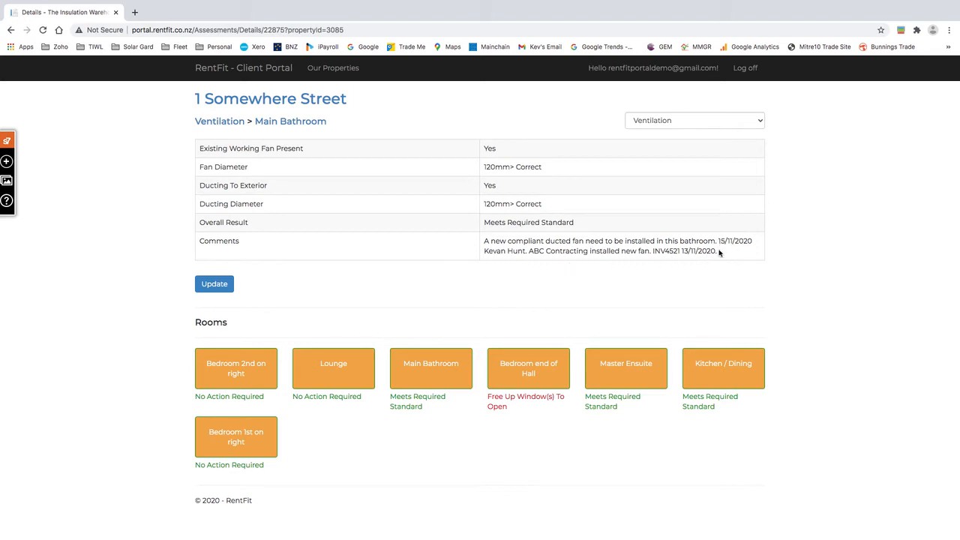
Step: Open the Bedroom end of Hall room record in its Update edit form
left_click(532, 377)
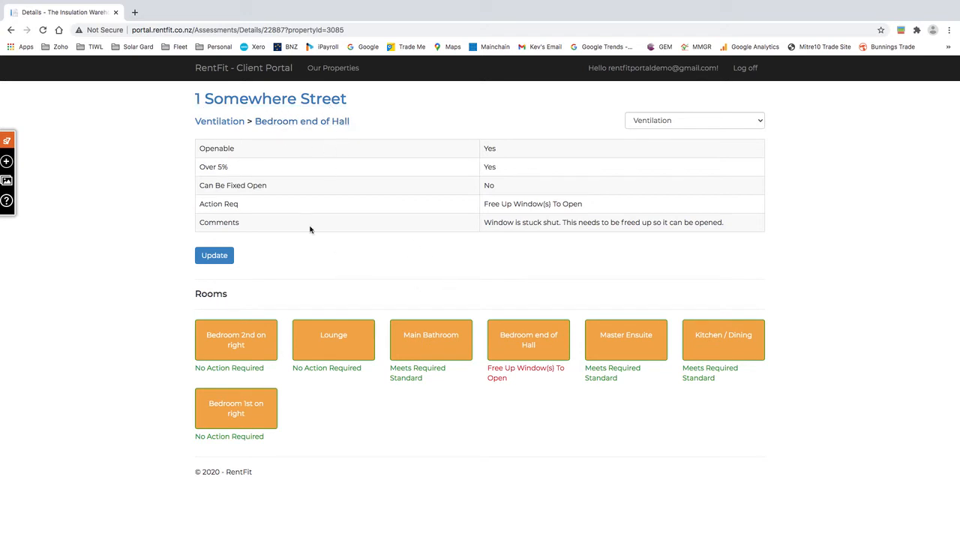
left_click(219, 256)
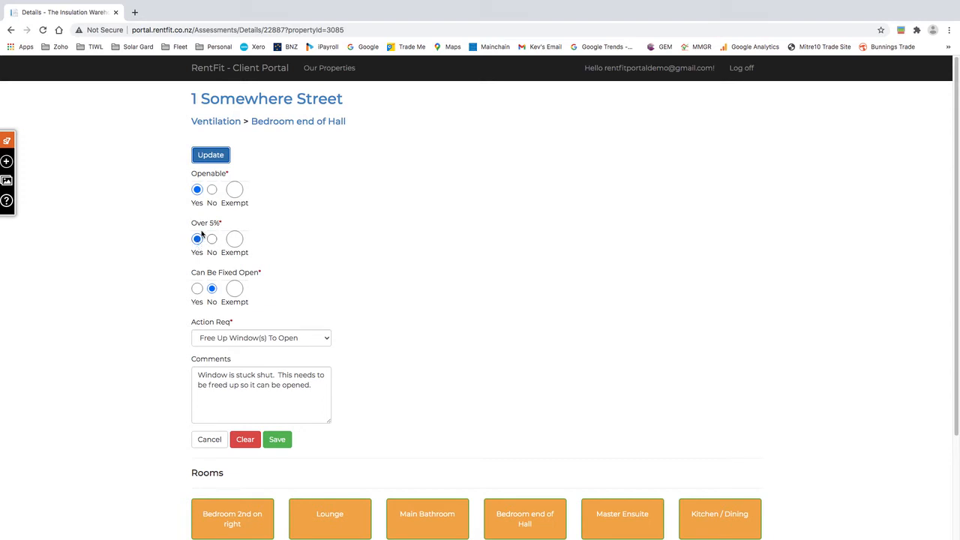
Step: Record that the window can be fixed open and set the action to No Action Required
left_click(198, 289)
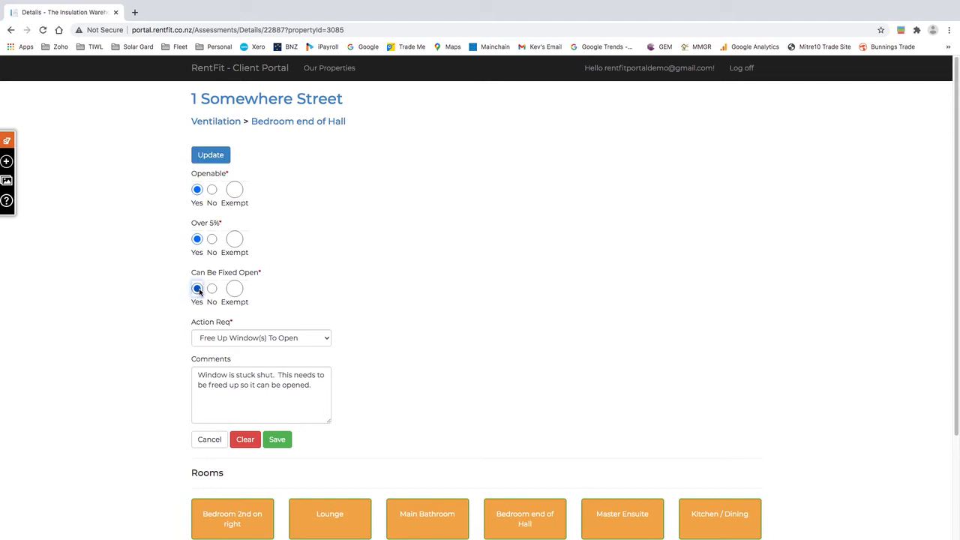
left_click(327, 339)
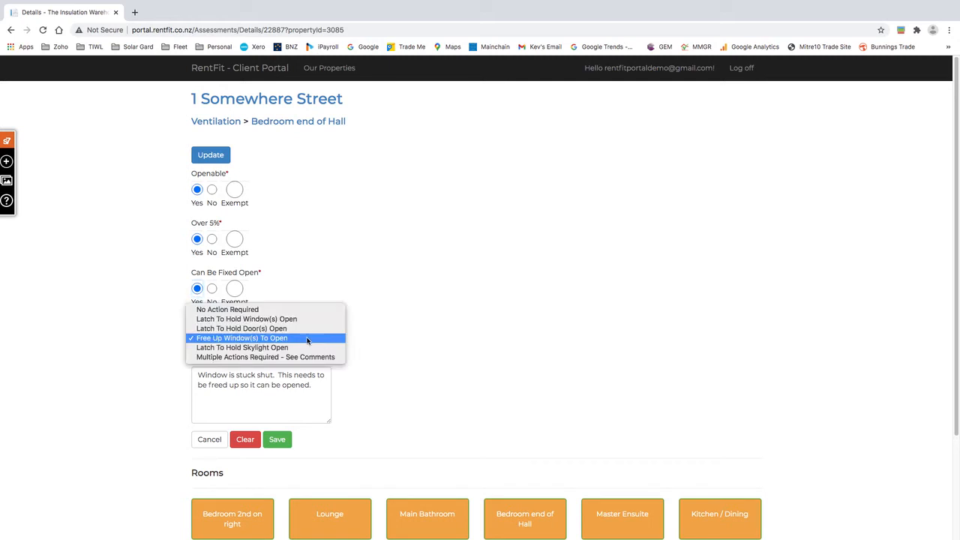
left_click(251, 310)
Step: Comment on the contractor's remedial work completed 9/11/2020 (INV85) and installed window stay, then save
left_click(321, 385)
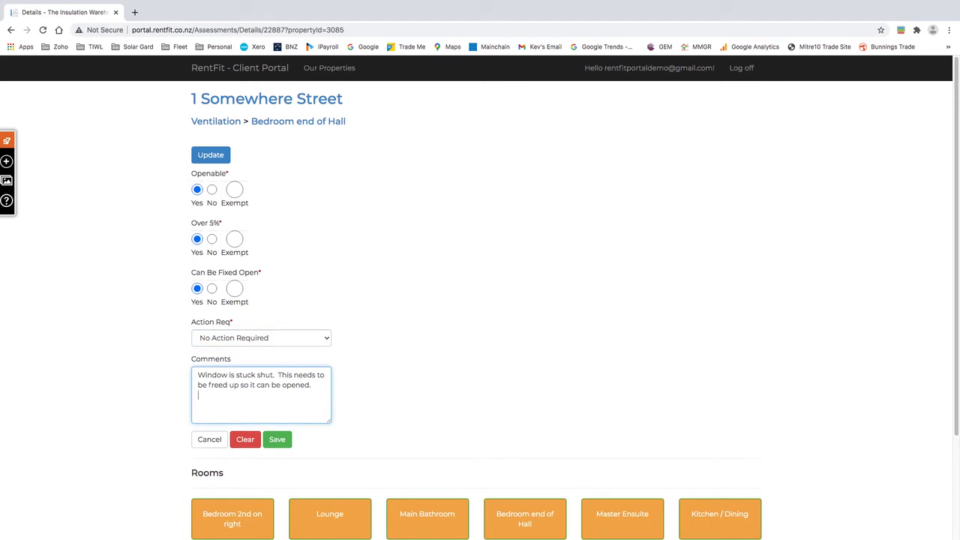
type("John Jones Limited")
type("Completed remedial work 9/11")
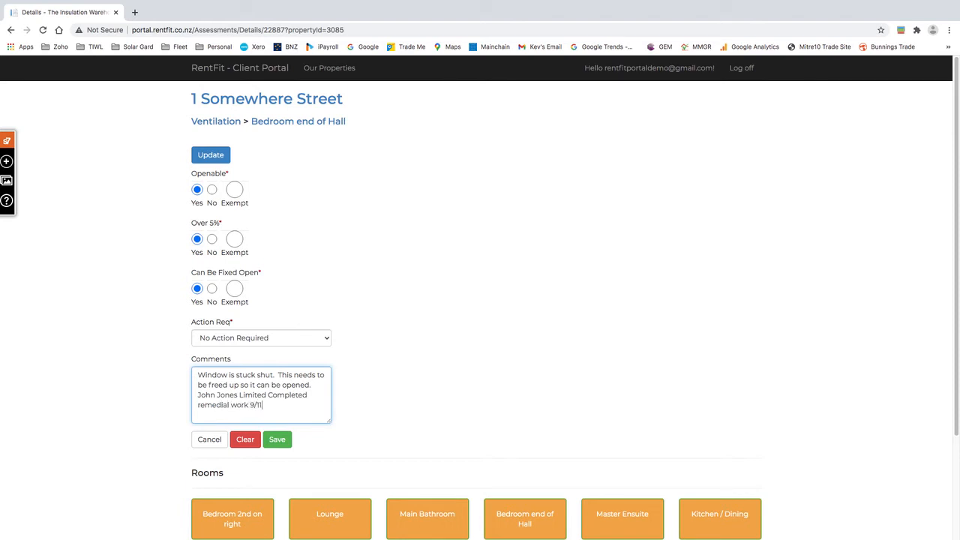
type("/2020.  INV85")
type("nstalled stay to ho")
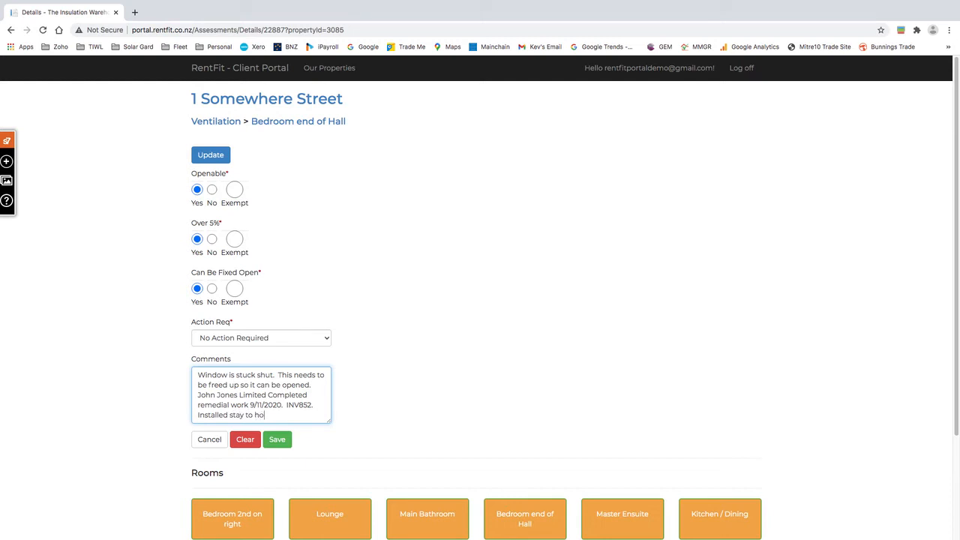
type("ld window open.")
left_click(278, 442)
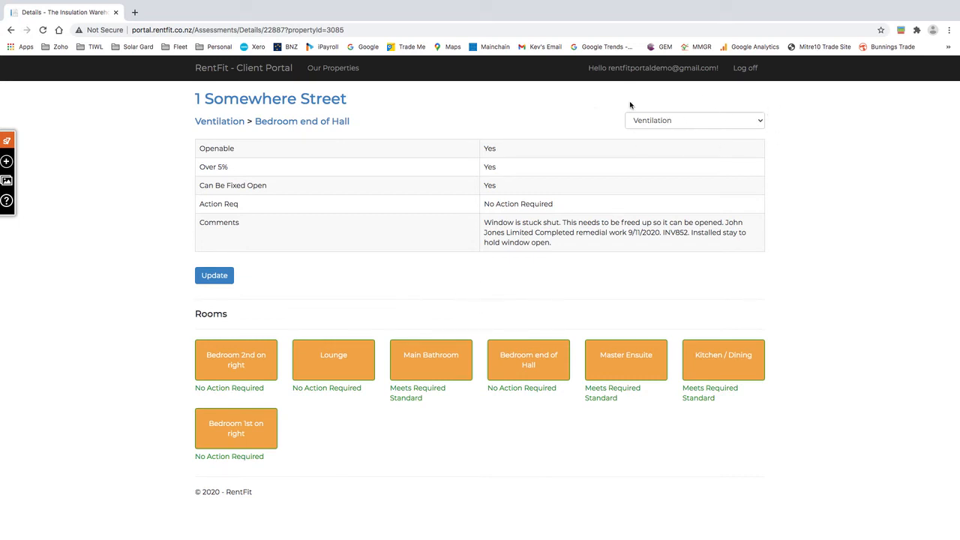
Step: Review the Draught Stopping rooms, switch back to Ventilation, and return to the property overview
left_click(759, 123)
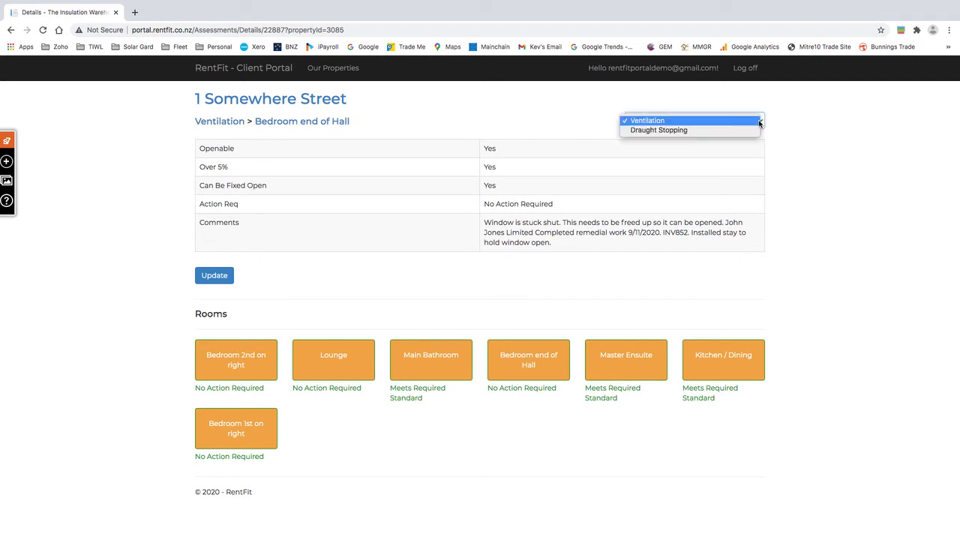
left_click(673, 130)
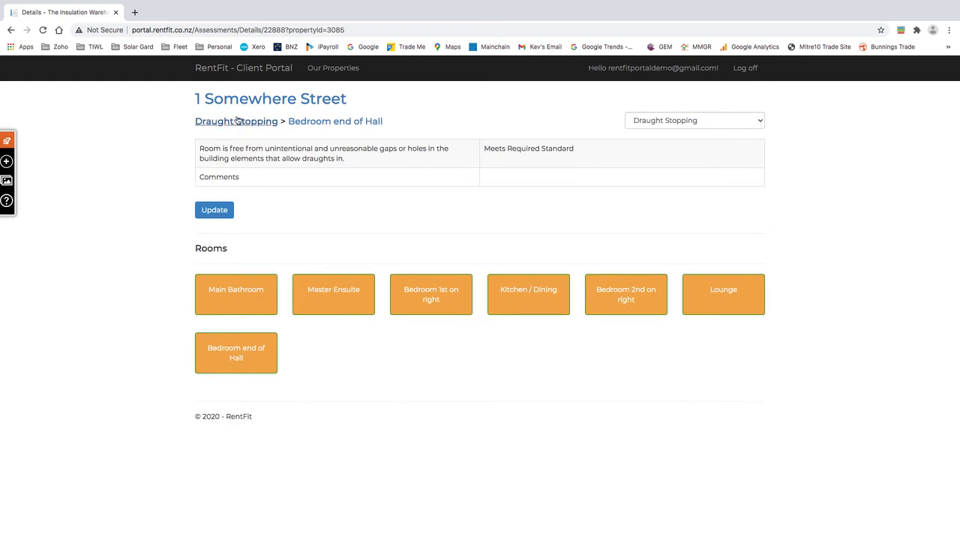
left_click(760, 121)
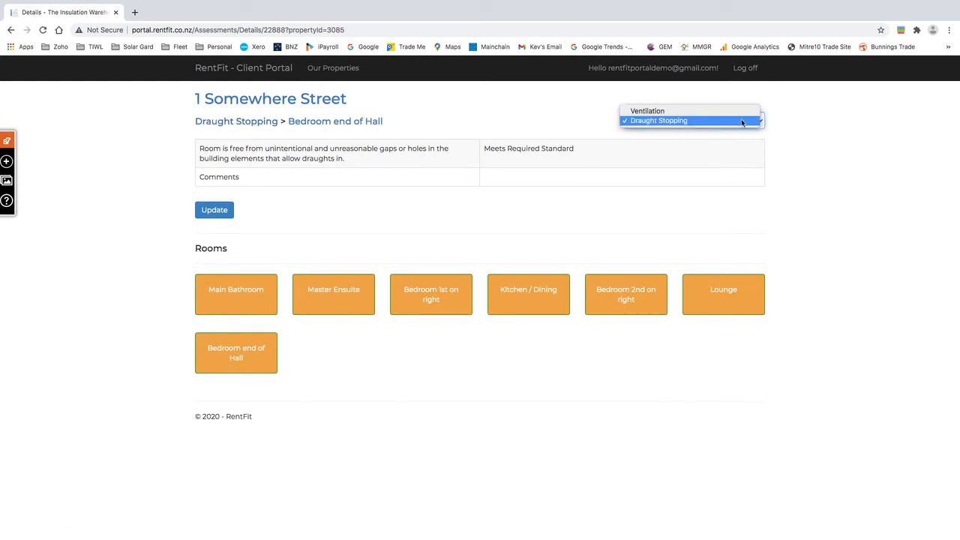
left_click(656, 111)
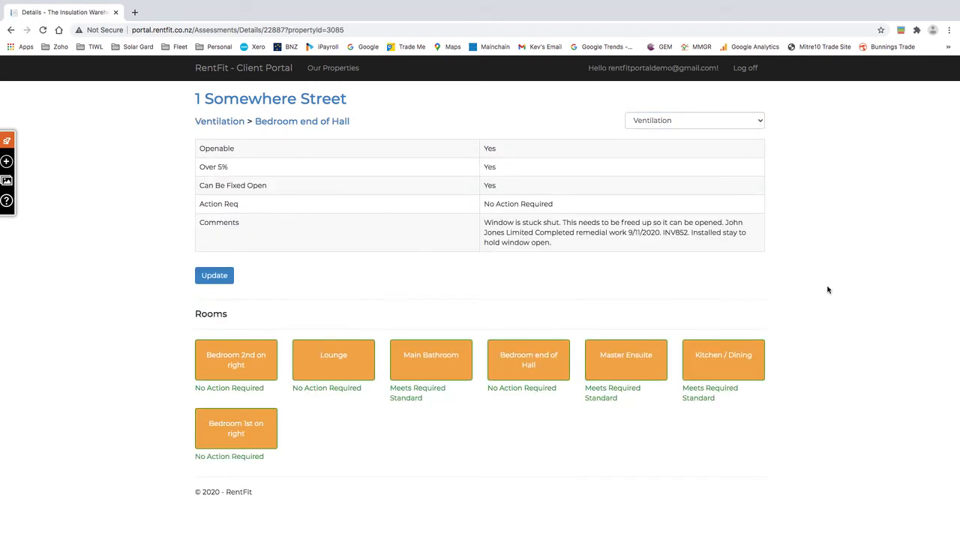
left_click(275, 101)
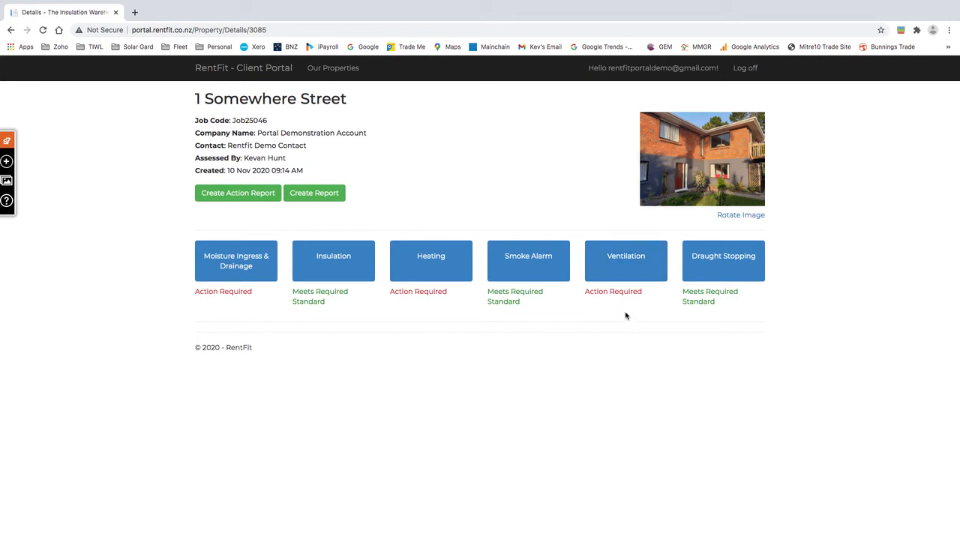
Step: Reopen the Ventilation assessment after briefly going back to the 1 Somewhere Street overview
left_click(625, 263)
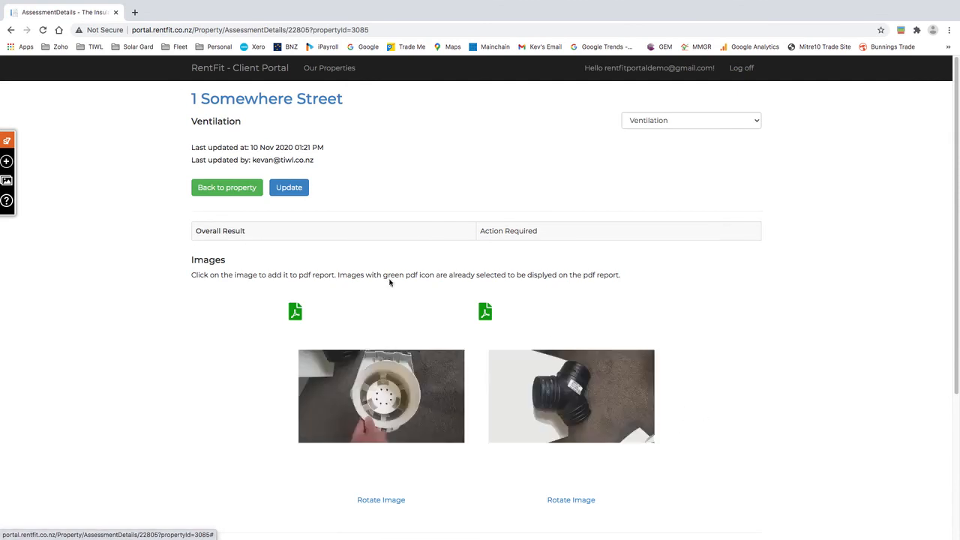
left_click(235, 190)
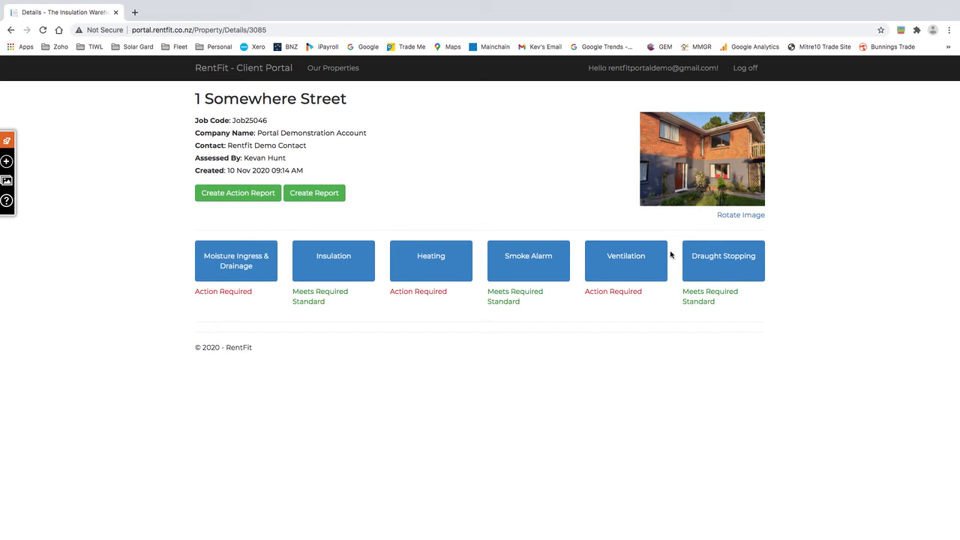
left_click(626, 258)
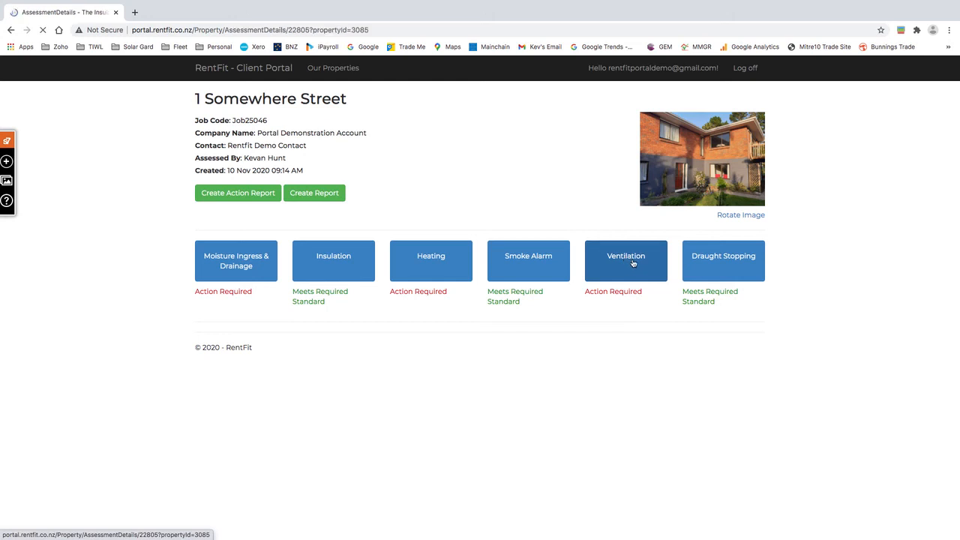
Step: Change the Ventilation overall result to Meets Required Standard and save it
scroll(771, 352, "down", 5)
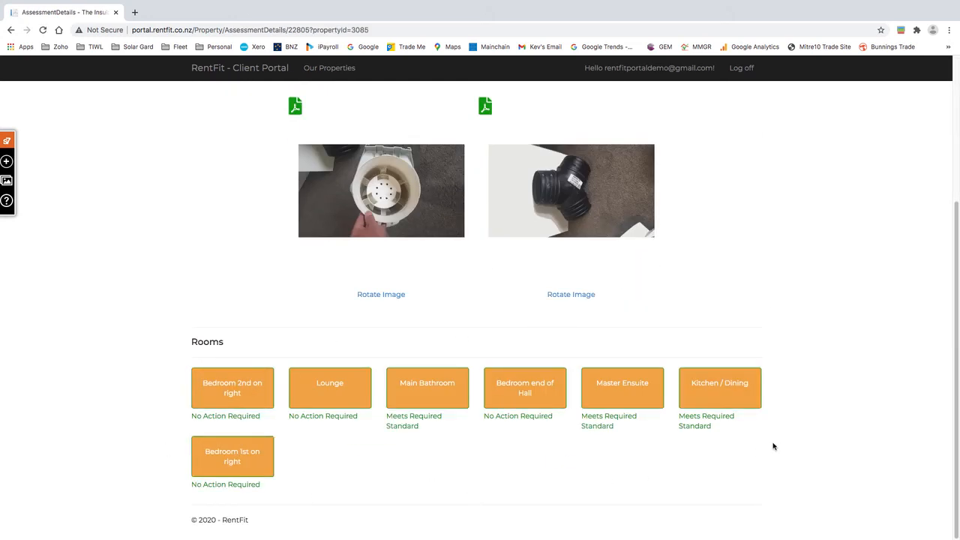
scroll(773, 446, "up", 4)
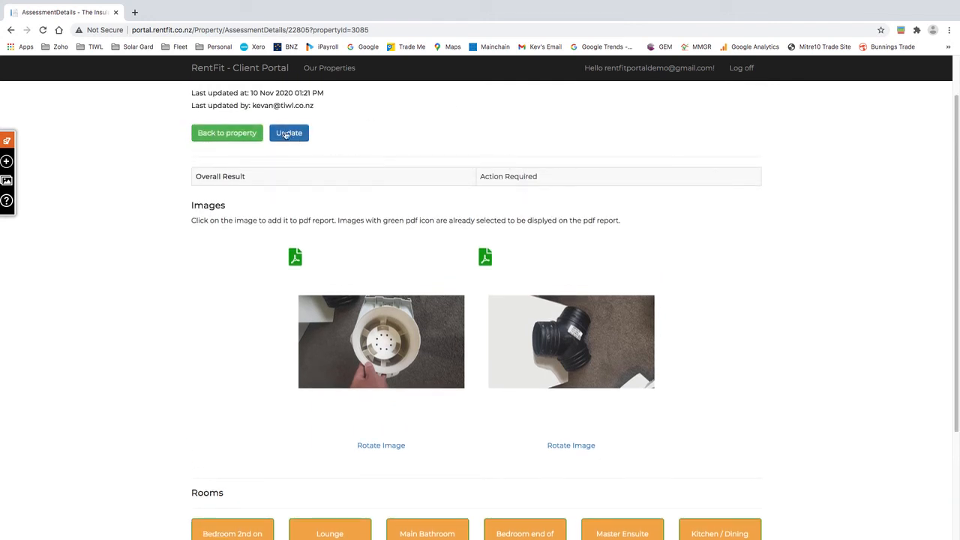
left_click(286, 134)
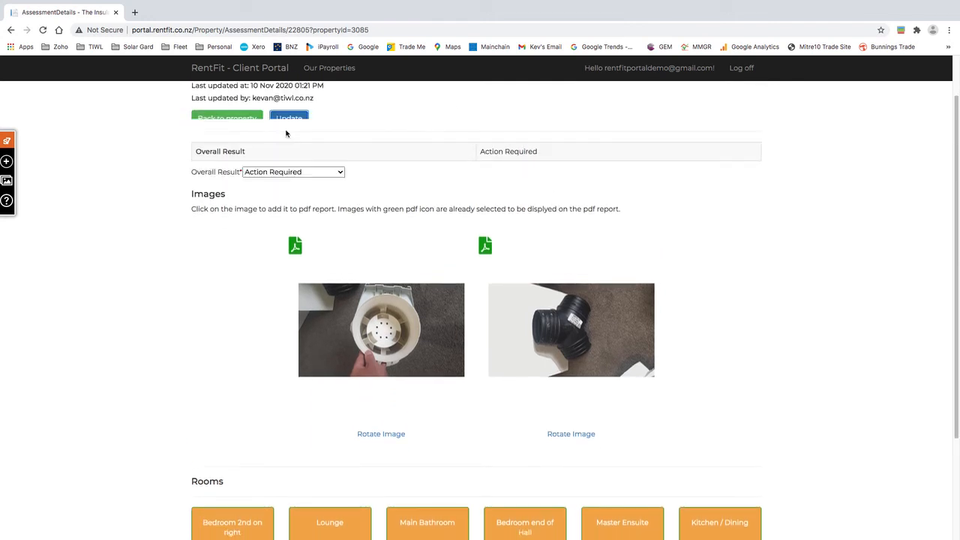
left_click(326, 135)
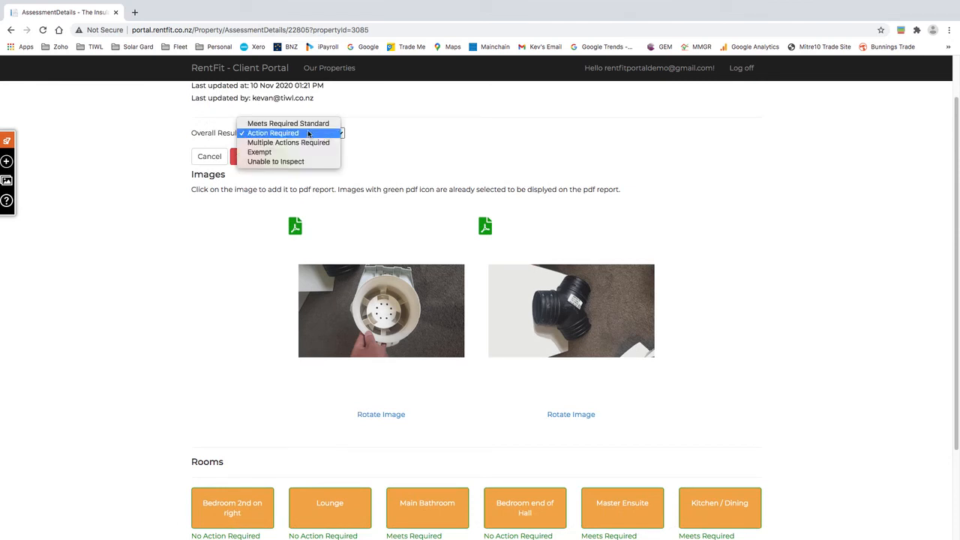
left_click(302, 124)
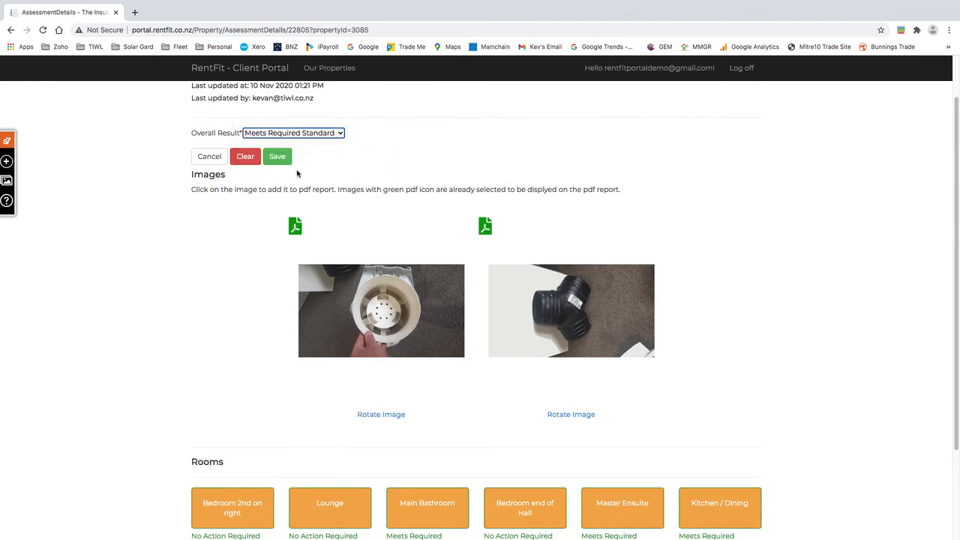
left_click(279, 159)
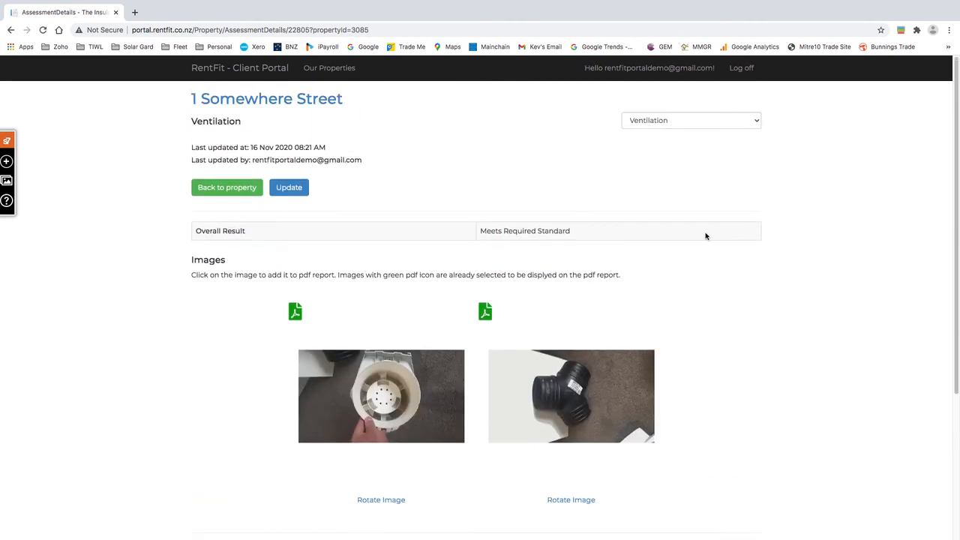
Step: Return to 1 Somewhere Street and review its Draught Stopping assessment showing no open fires
left_click(261, 100)
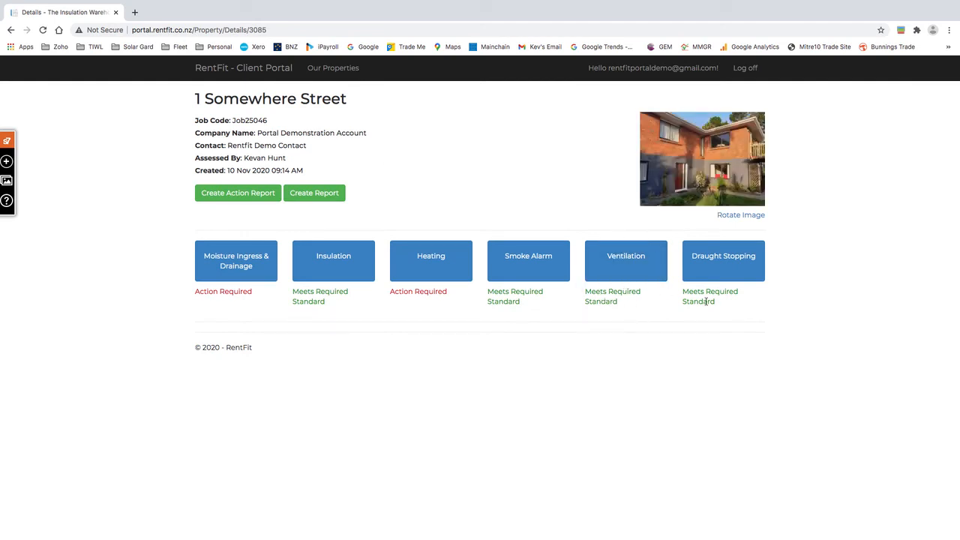
left_click(723, 259)
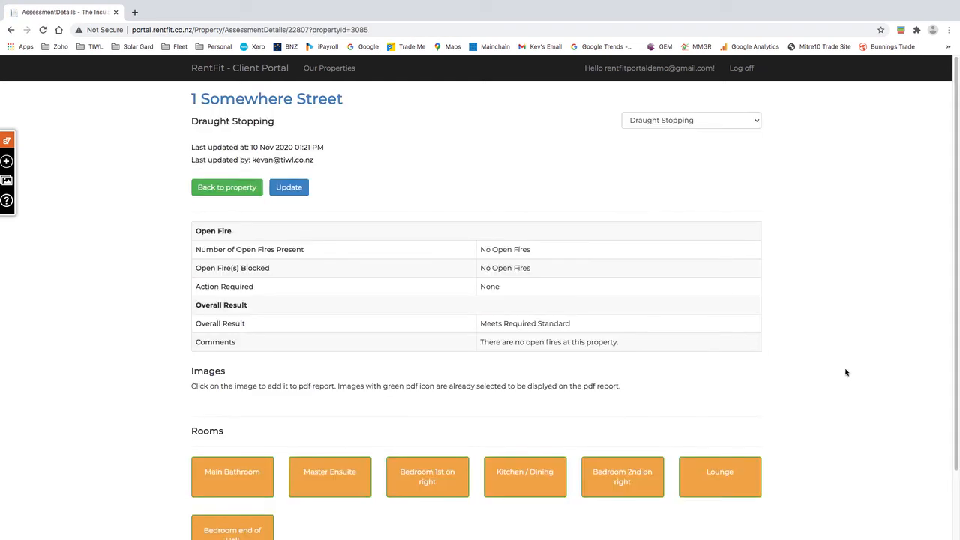
scroll(842, 366, "down", 1)
scroll(843, 366, "down", 1)
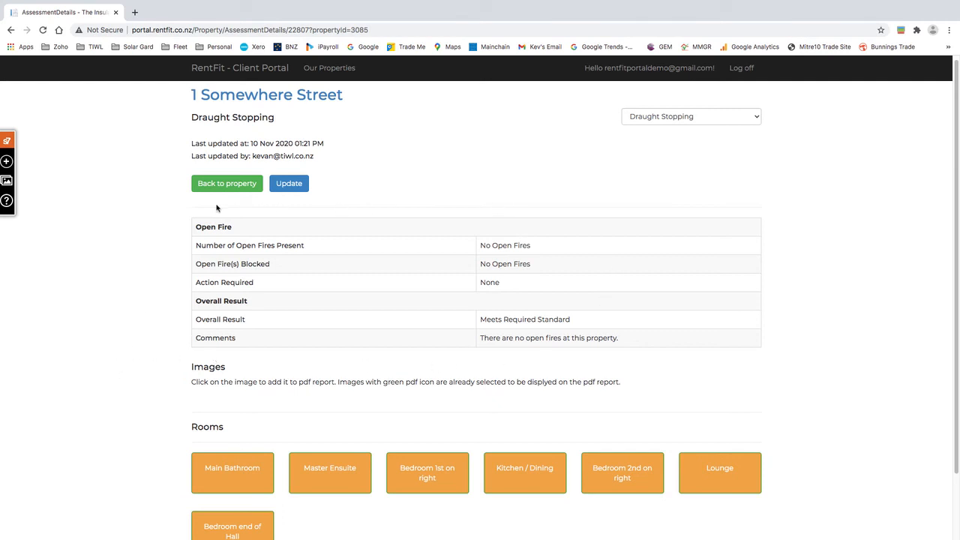
left_click(291, 184)
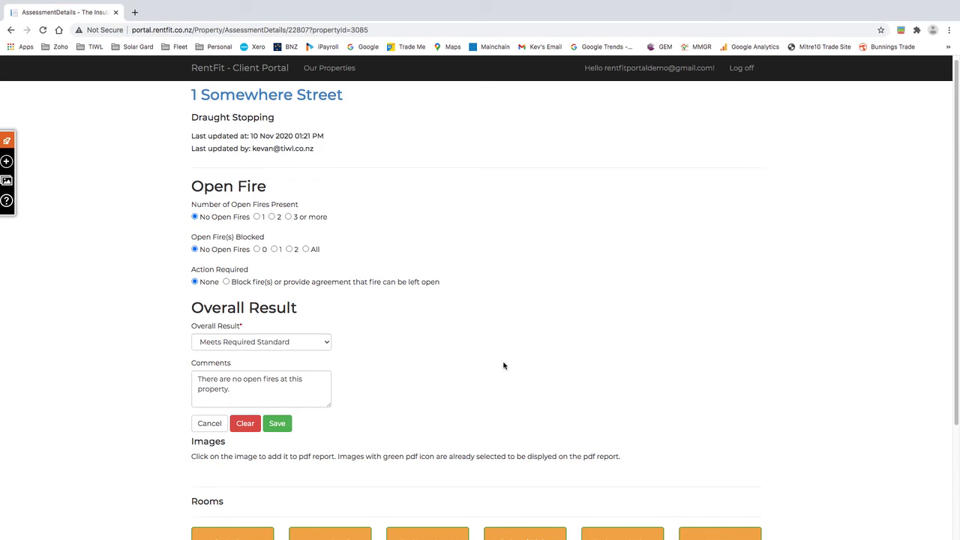
left_click(209, 424)
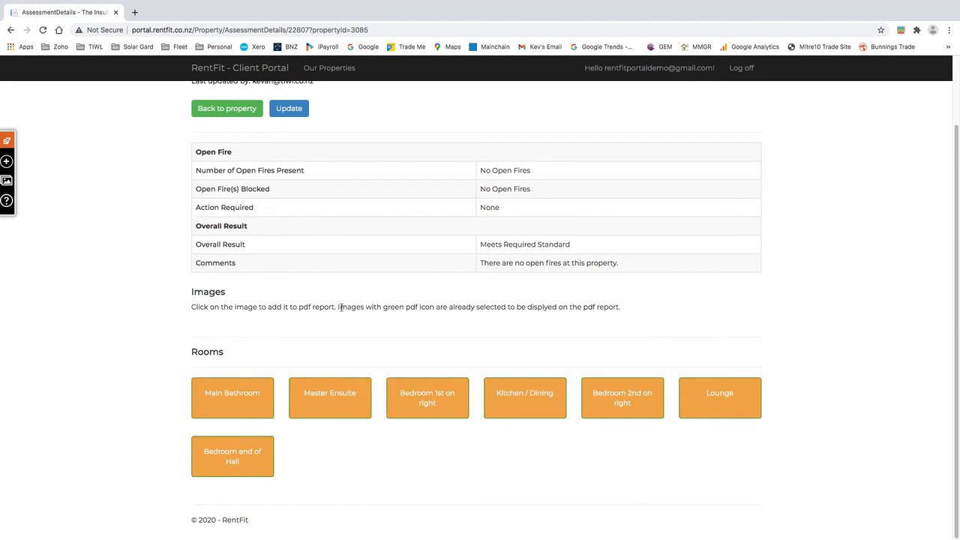
scroll(348, 285, "up", 1)
scroll(348, 282, "up", 1)
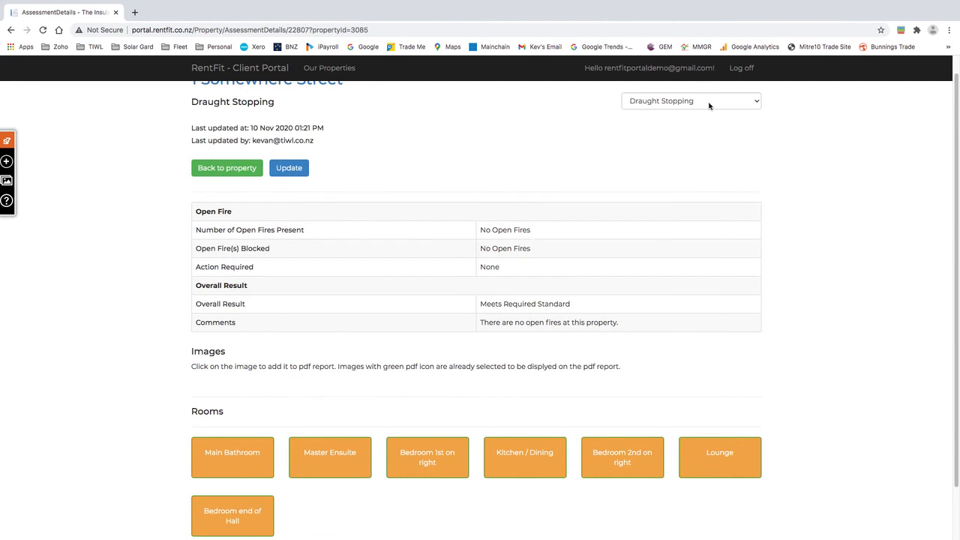
scroll(357, 148, "up", 1)
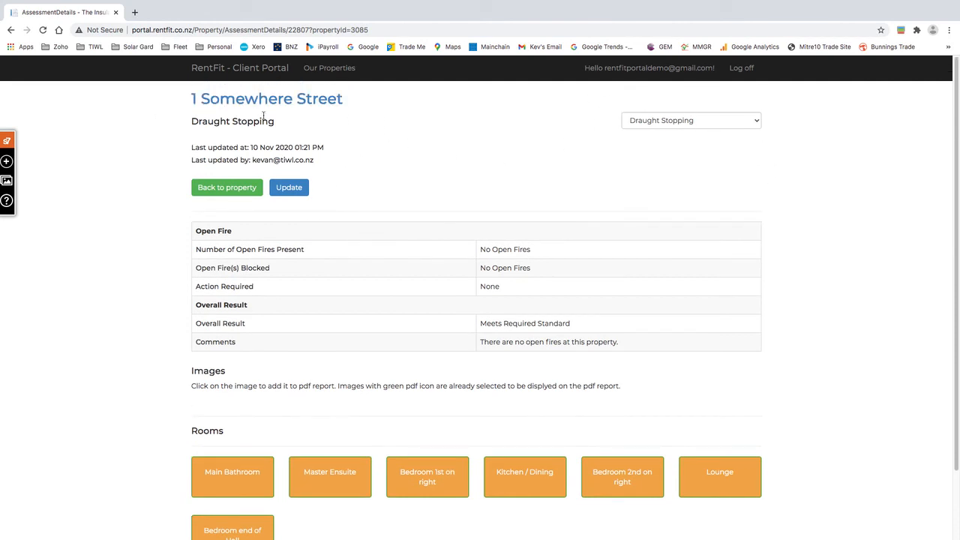
left_click(238, 469)
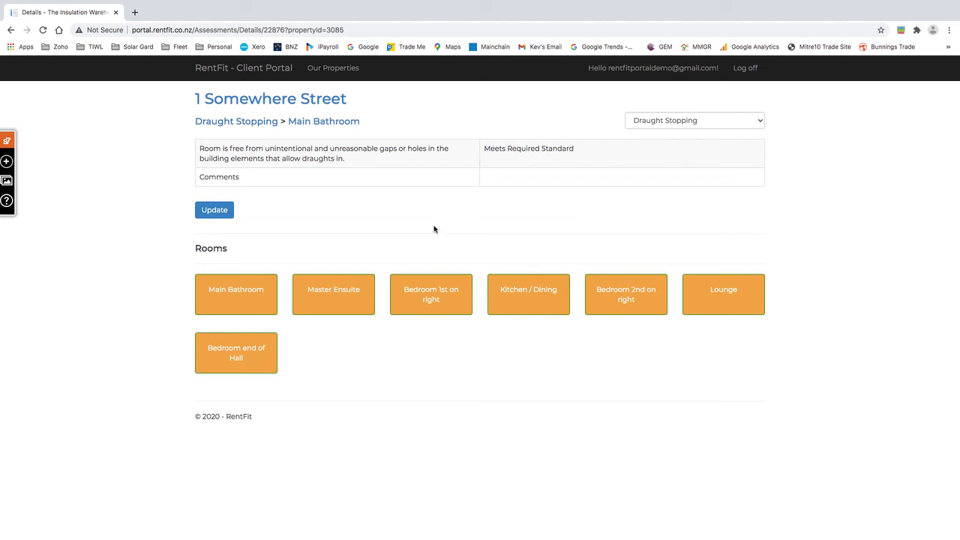
Step: View the Main Bathroom draught stopping form and cancel, keeping Meets Required Standard
left_click(213, 210)
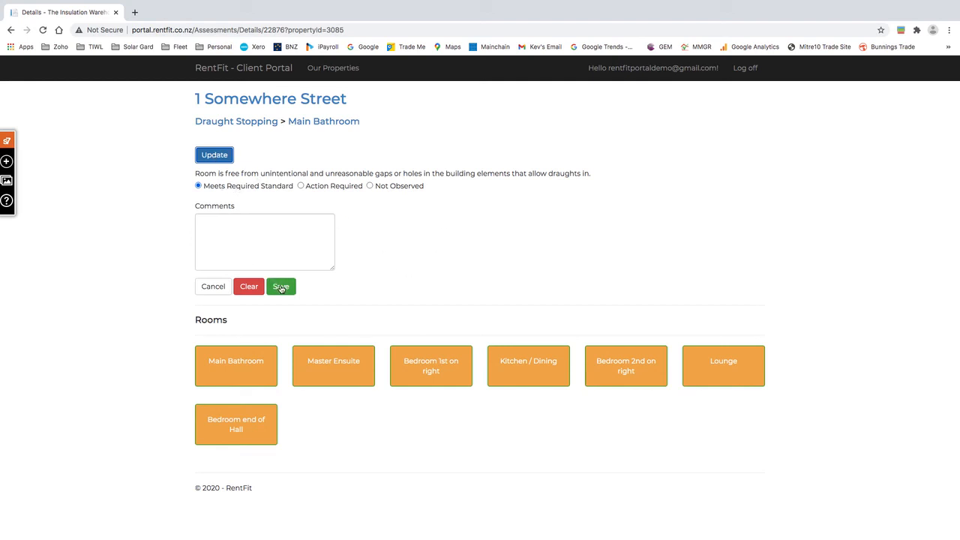
left_click(213, 286)
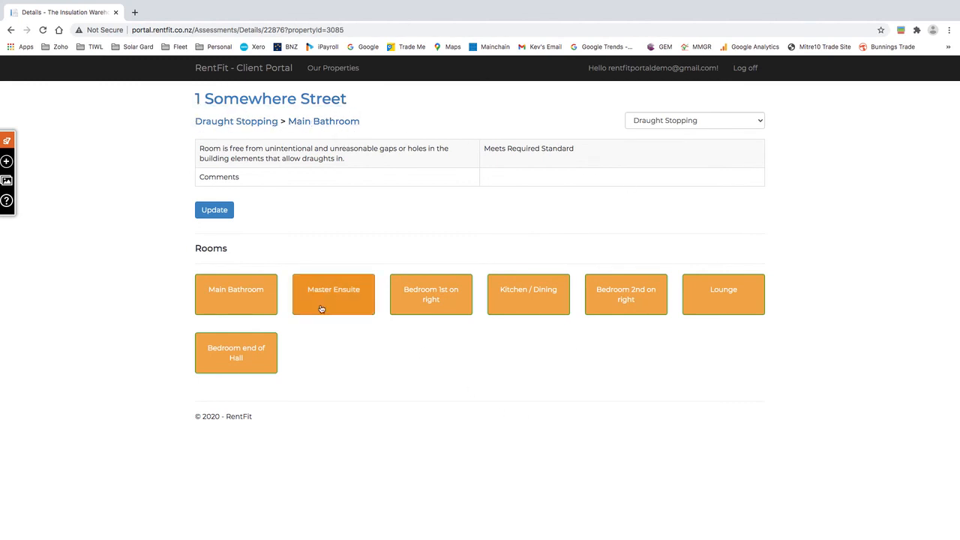
Step: View the Kitchen / Dining draught stopping form and cancel, keeping Meets Required Standard
left_click(531, 296)
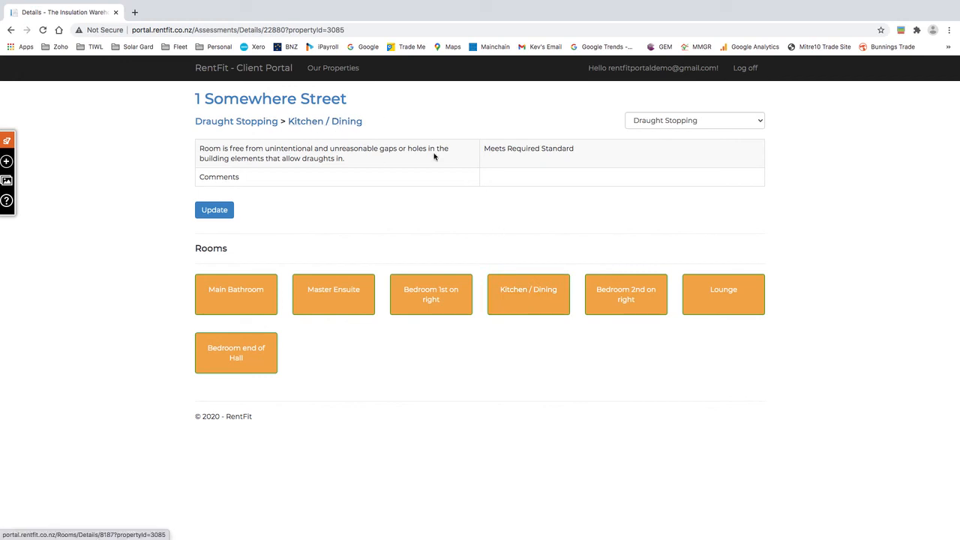
left_click(215, 211)
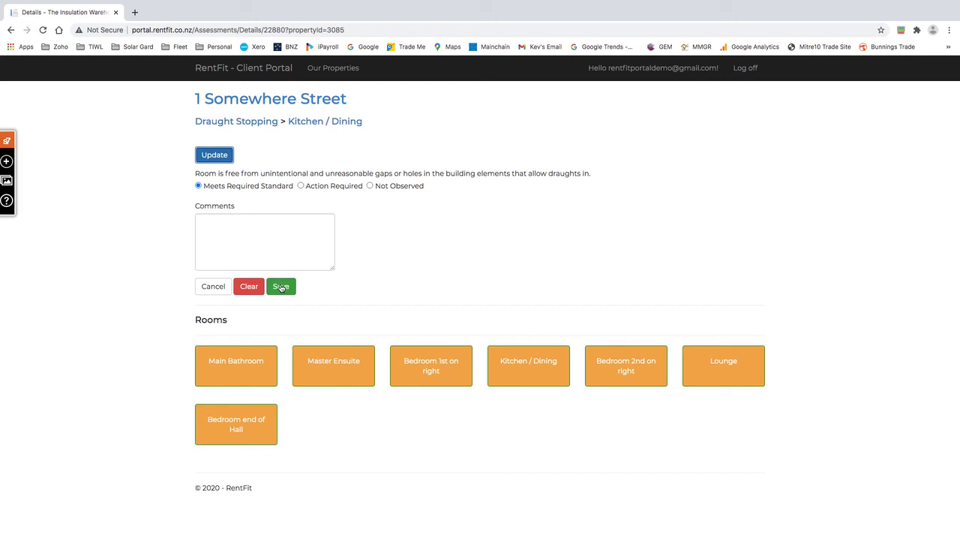
left_click(213, 286)
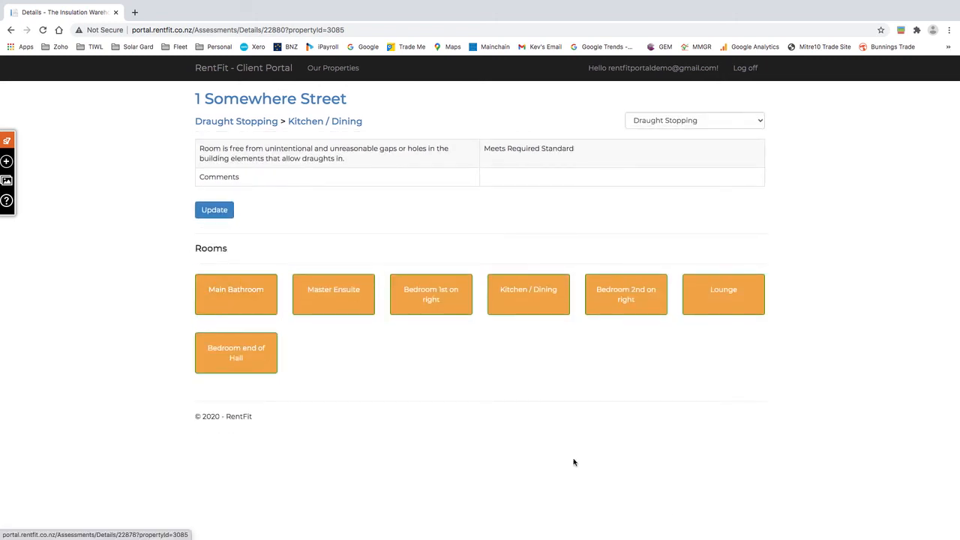